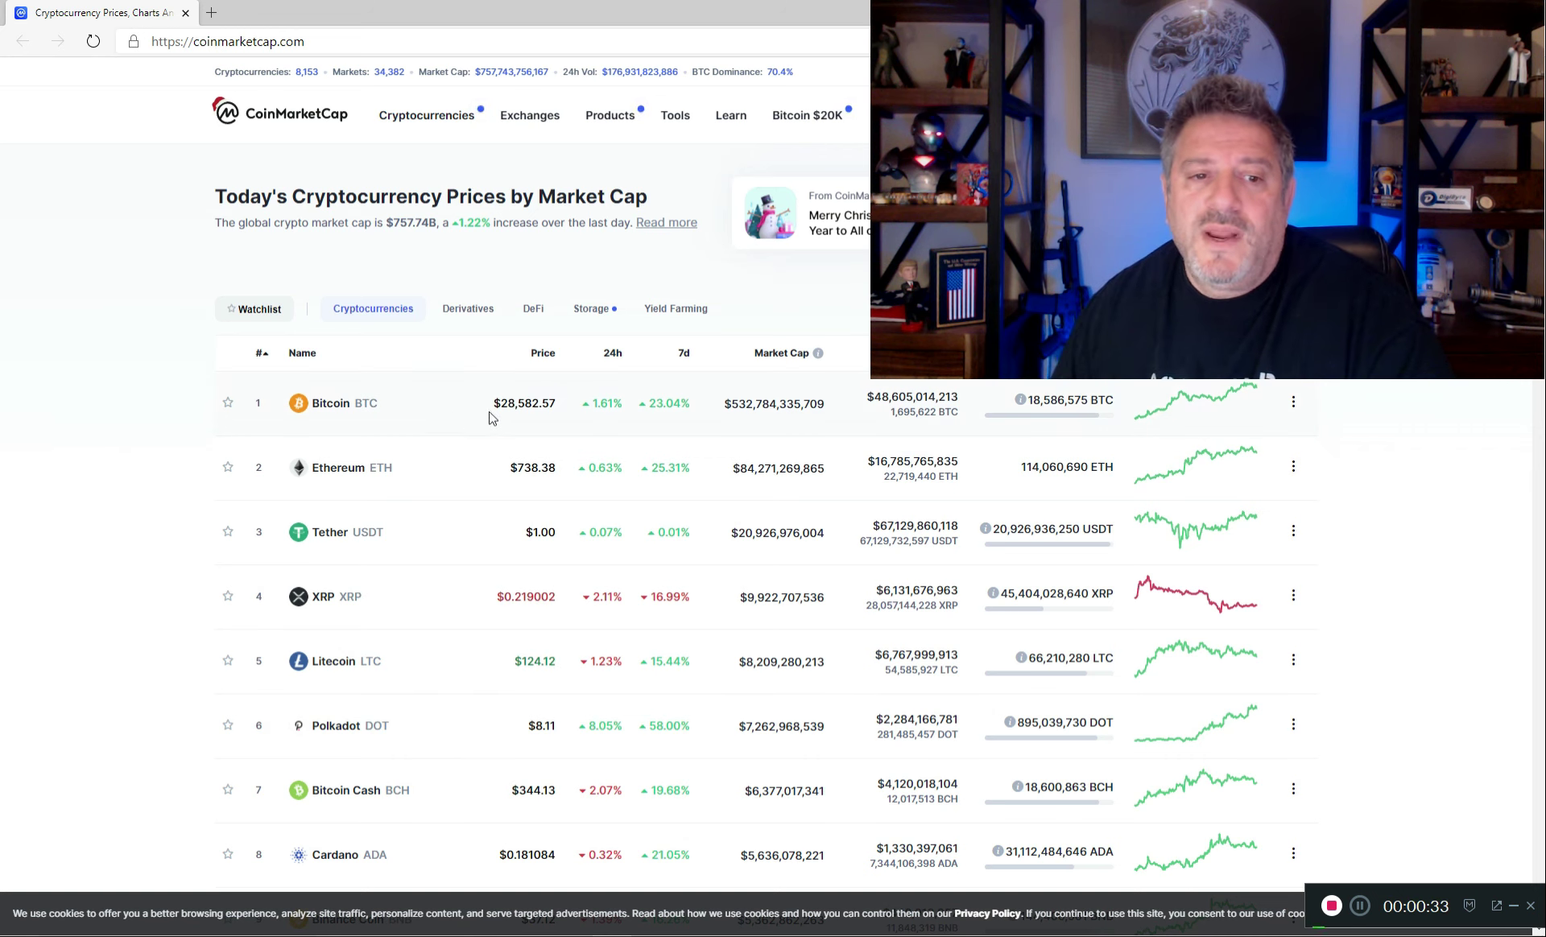
Drag-select Bitcoin's price, then move the highlight to Ethereum's full price (about $737).
drag(488, 403, 561, 406)
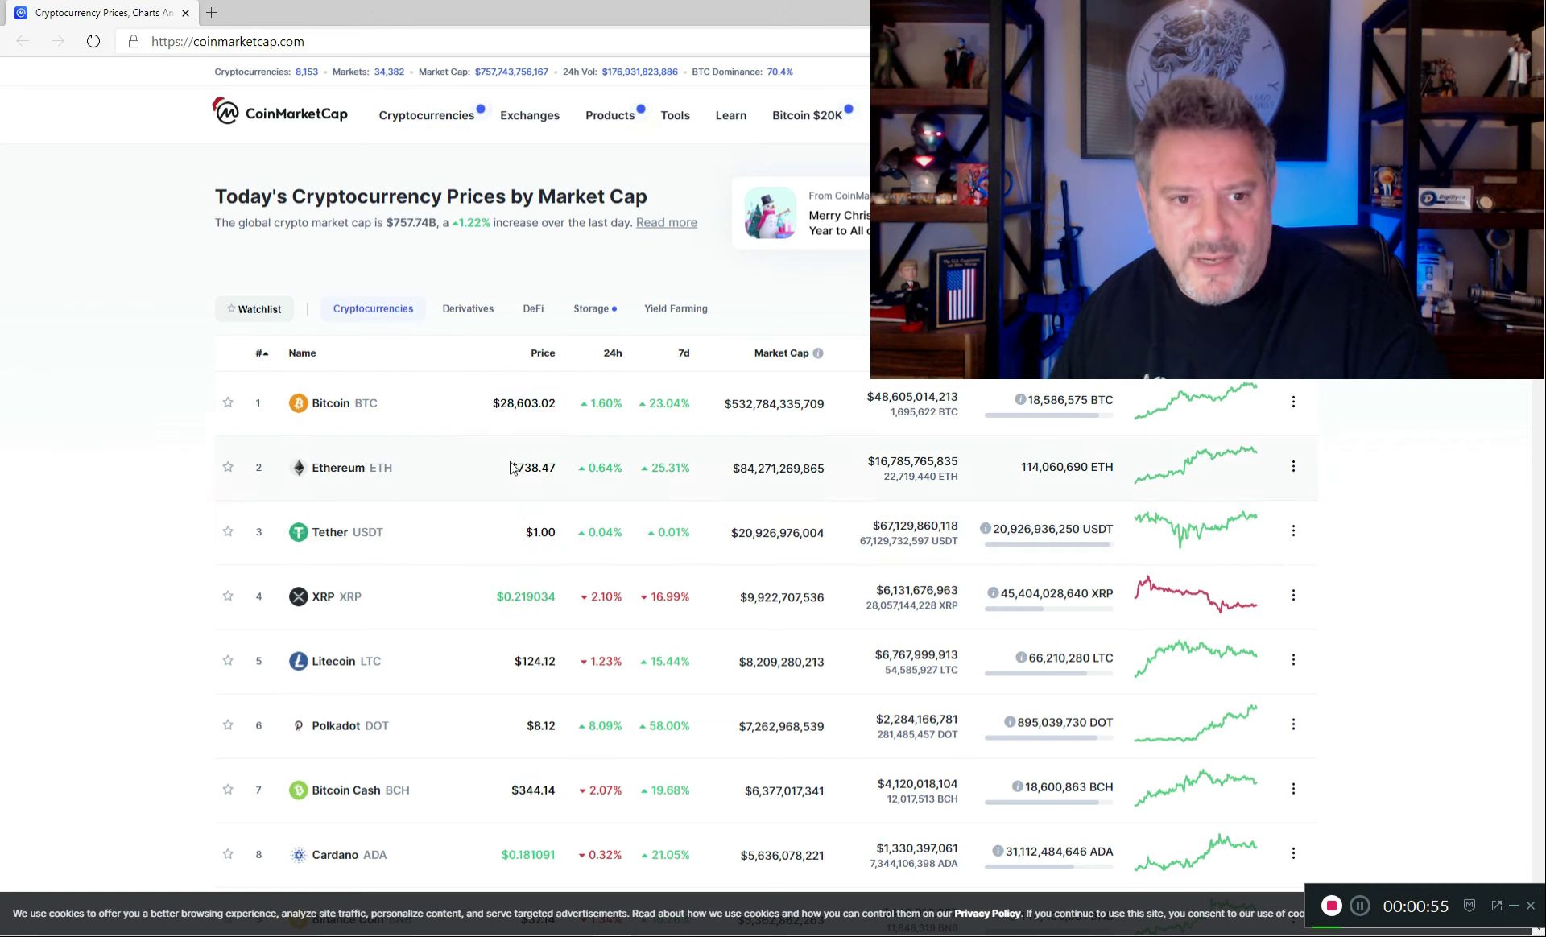
drag(487, 404, 555, 405)
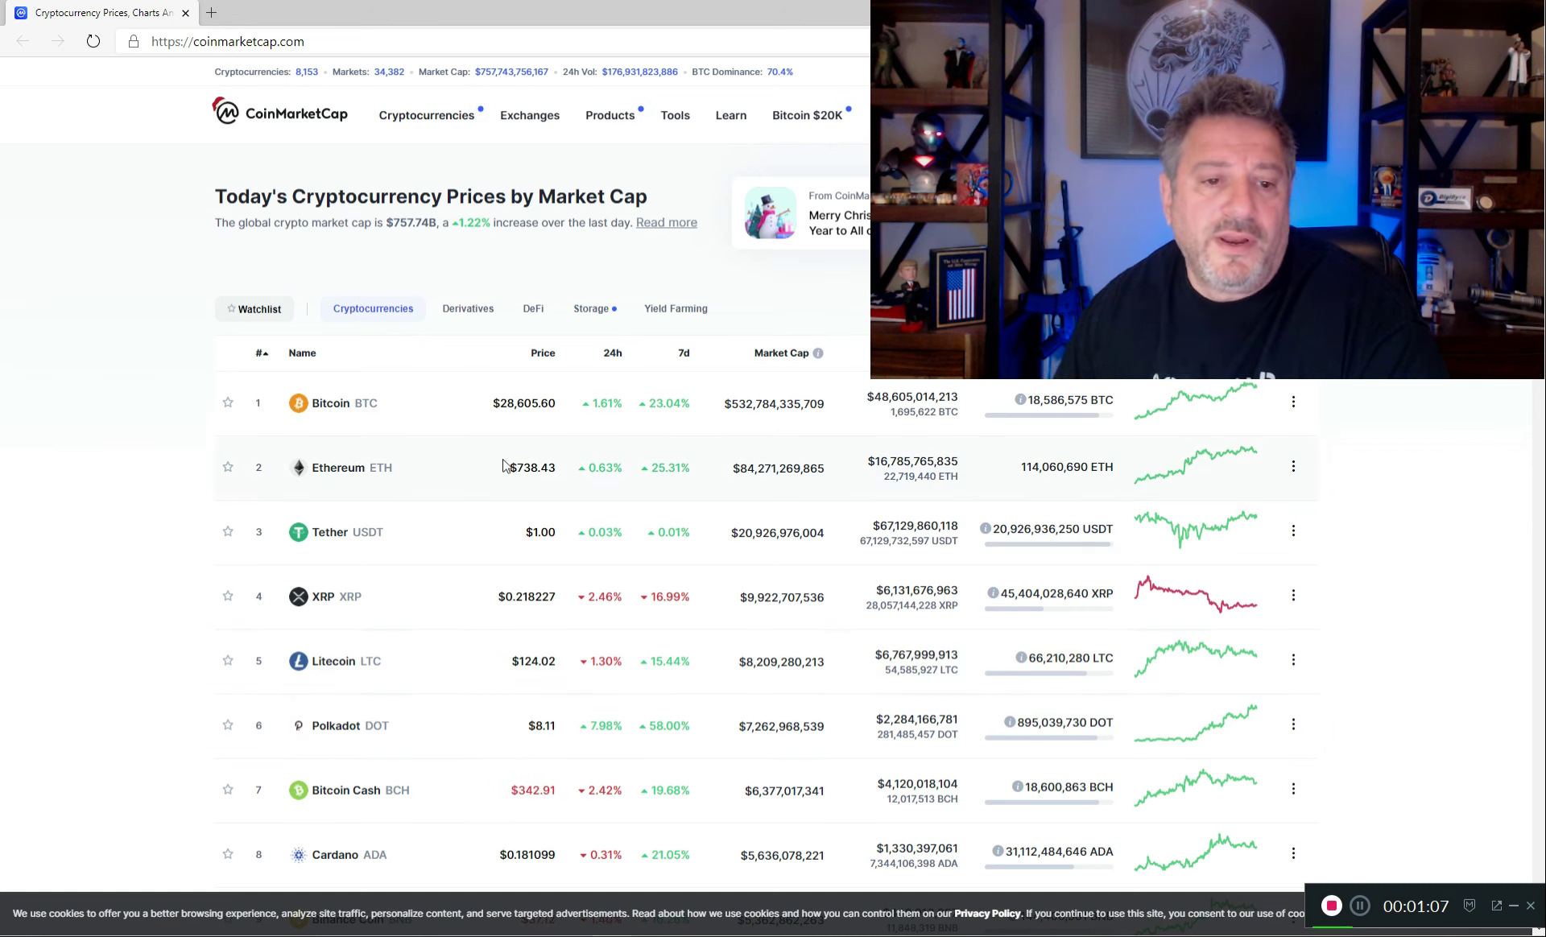
drag(504, 466, 556, 468)
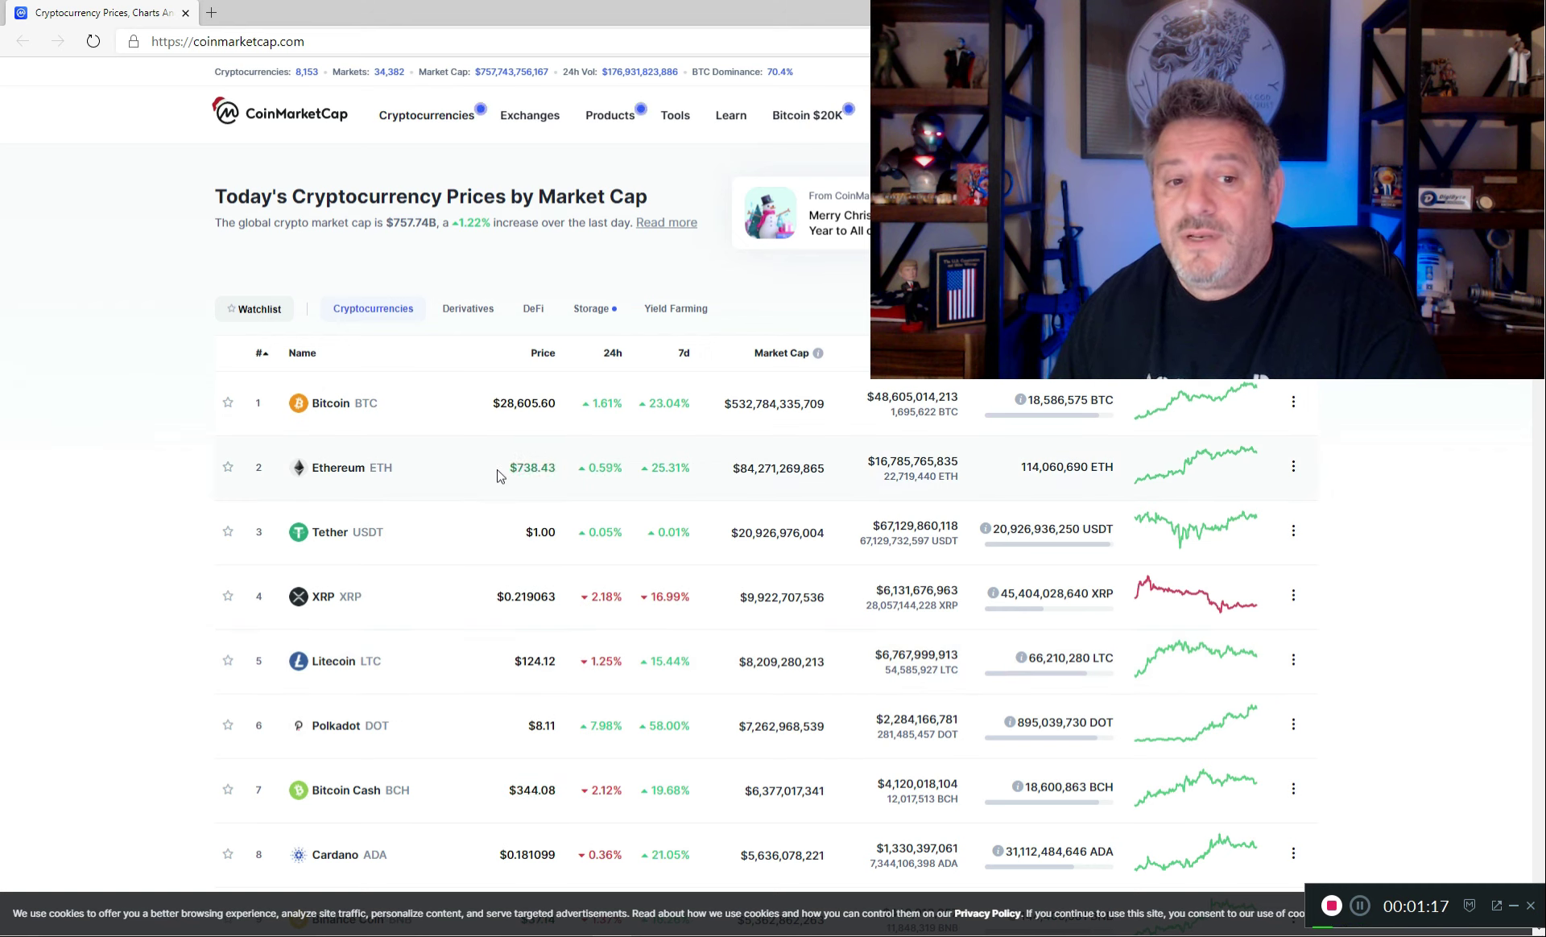
drag(505, 469, 575, 477)
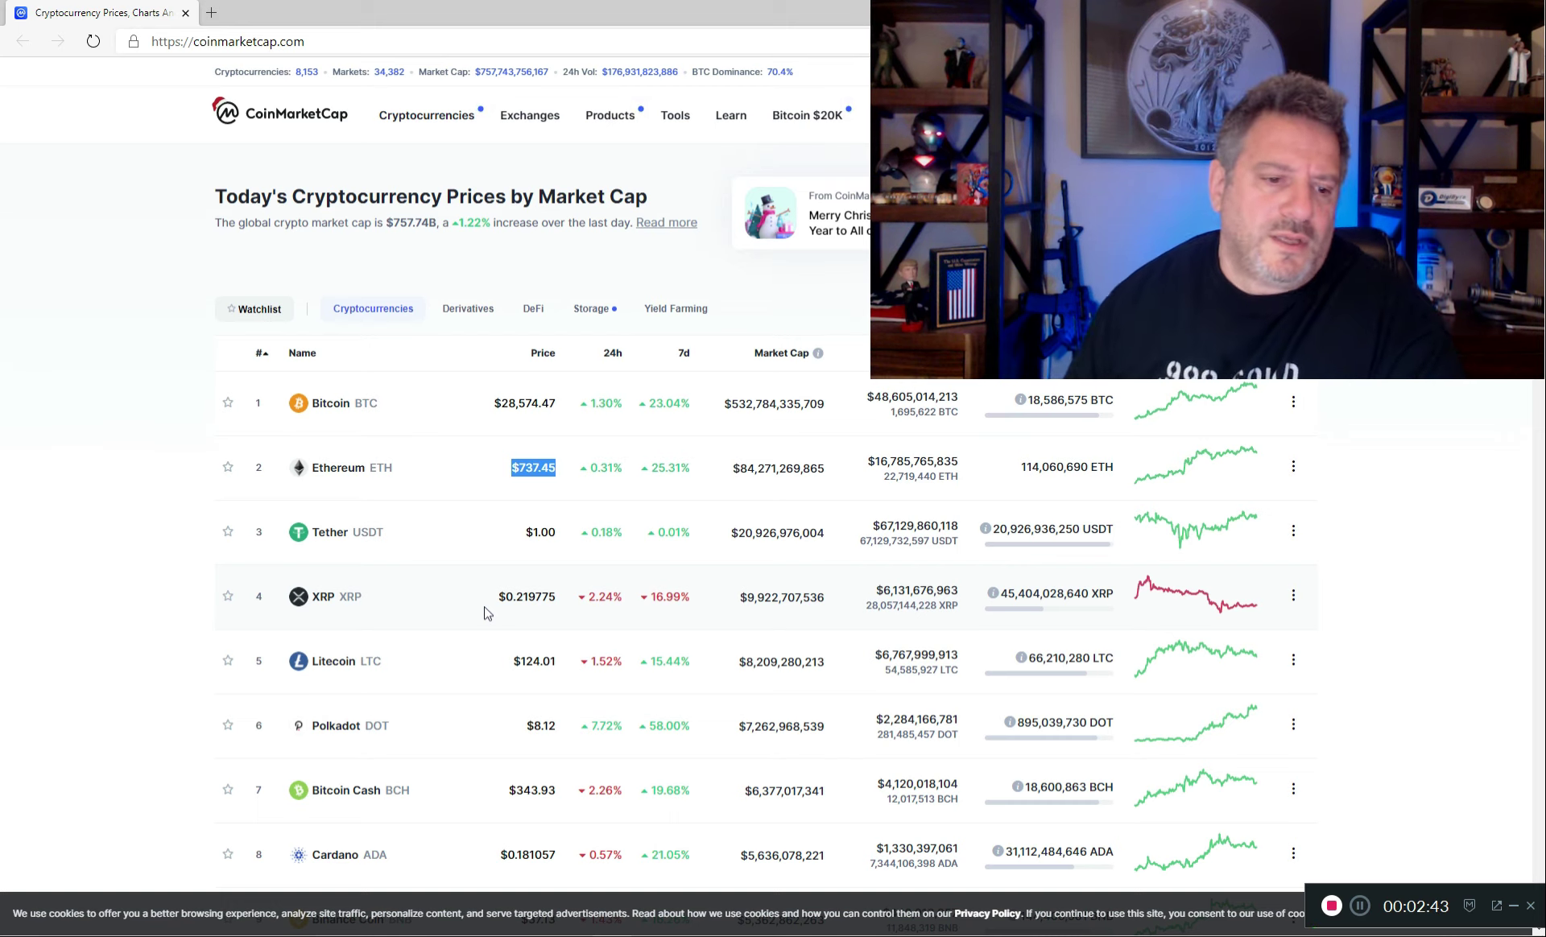
scroll(567, 616, down, 2)
scroll(575, 624, down, 3)
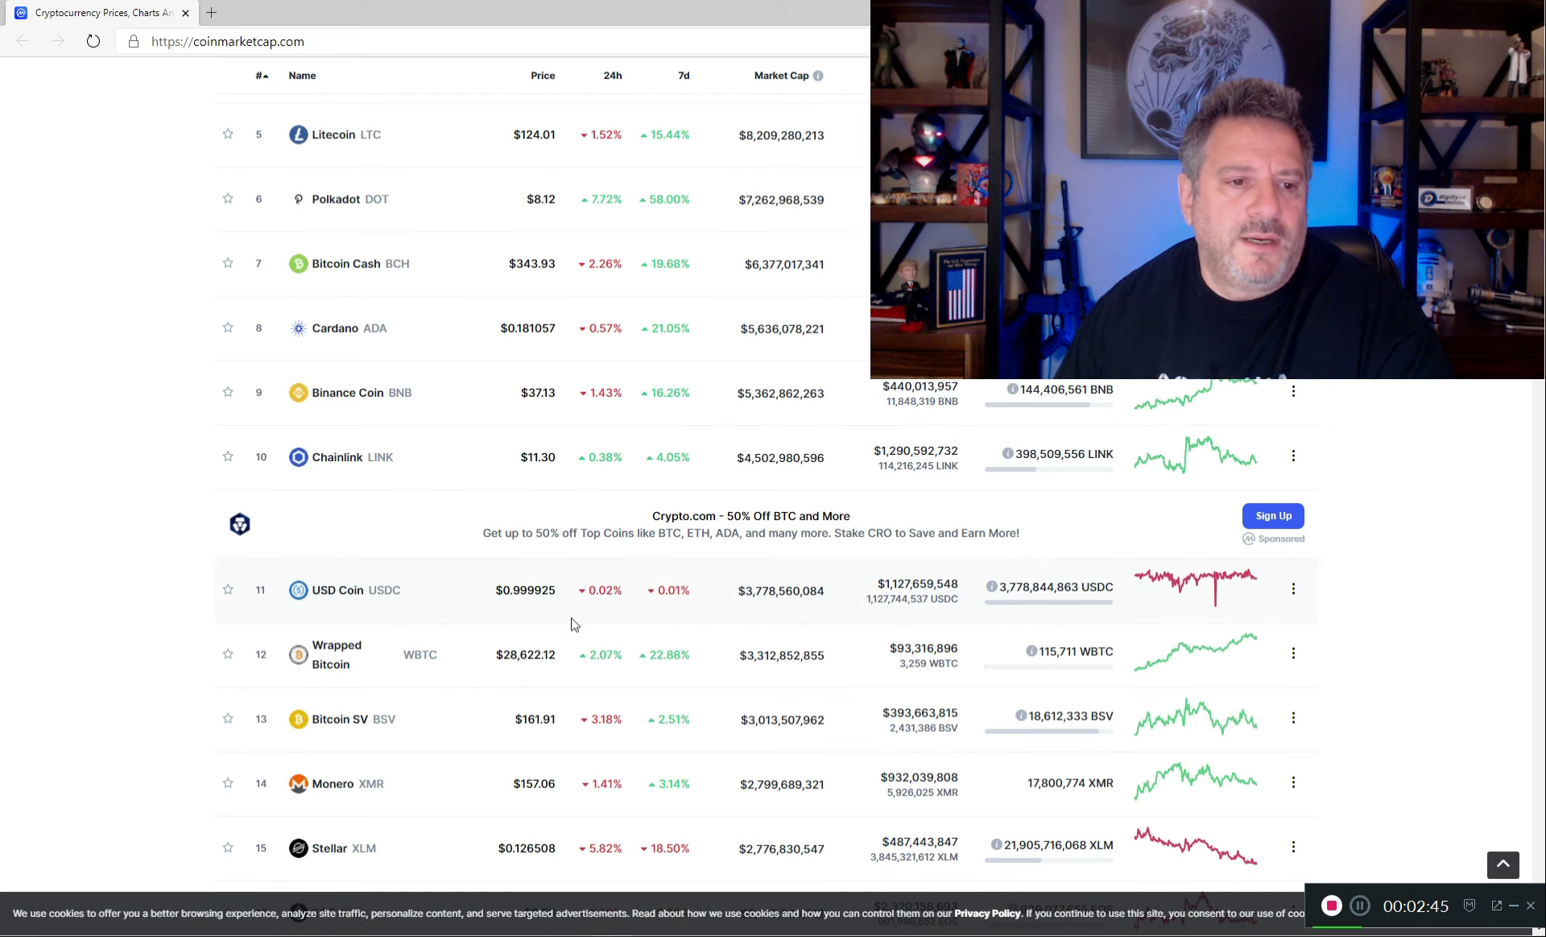
scroll(574, 623, down, 2)
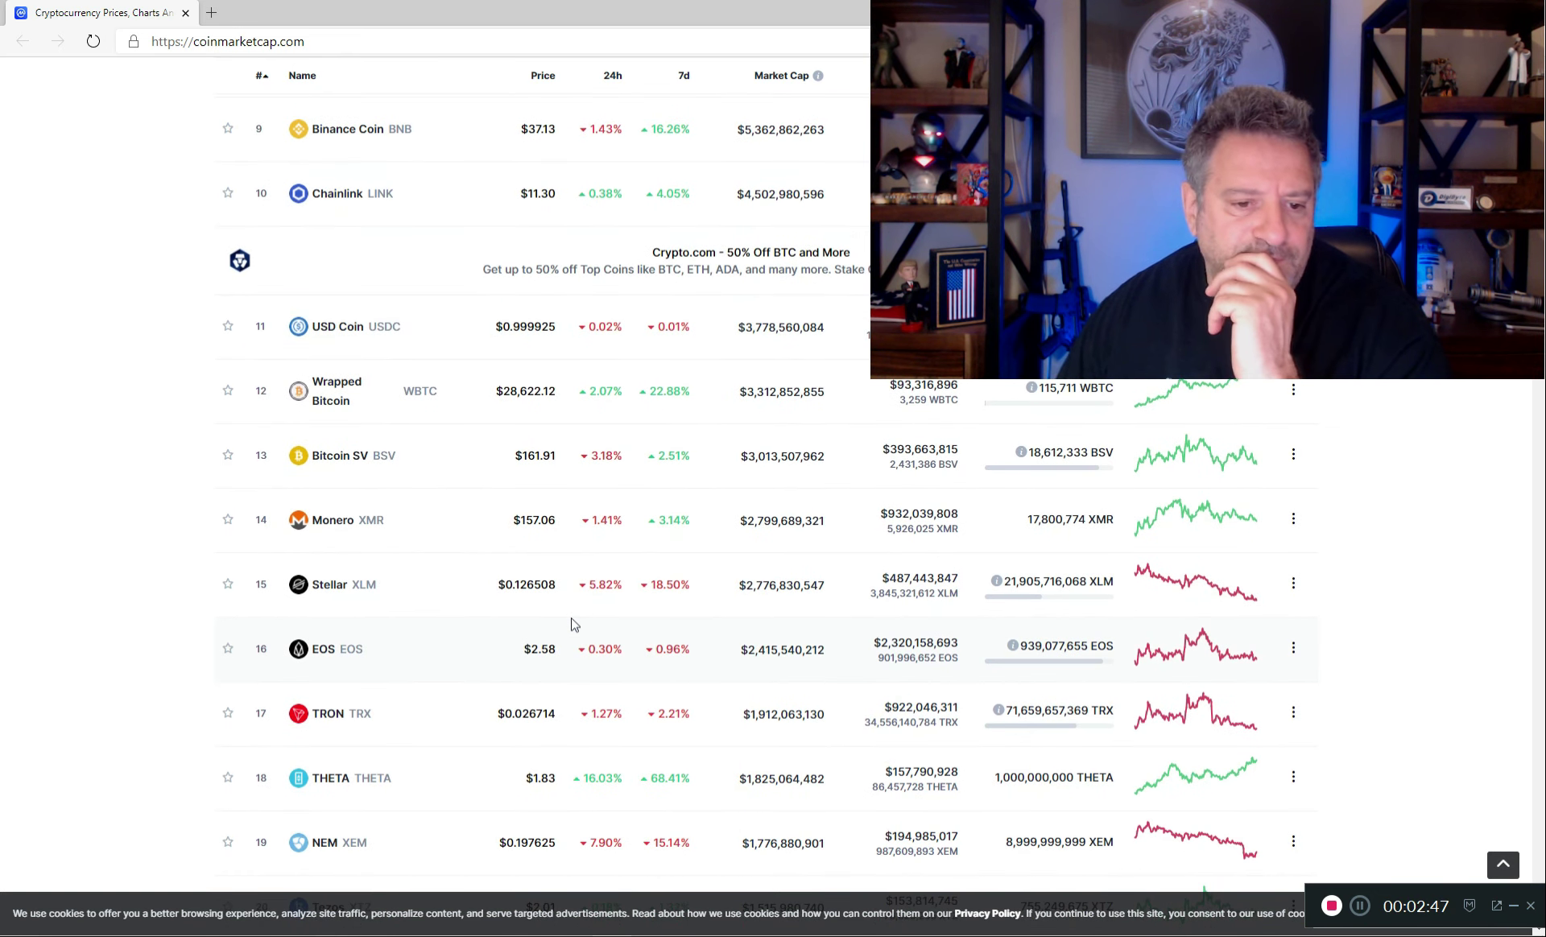
scroll(574, 625, down, 2)
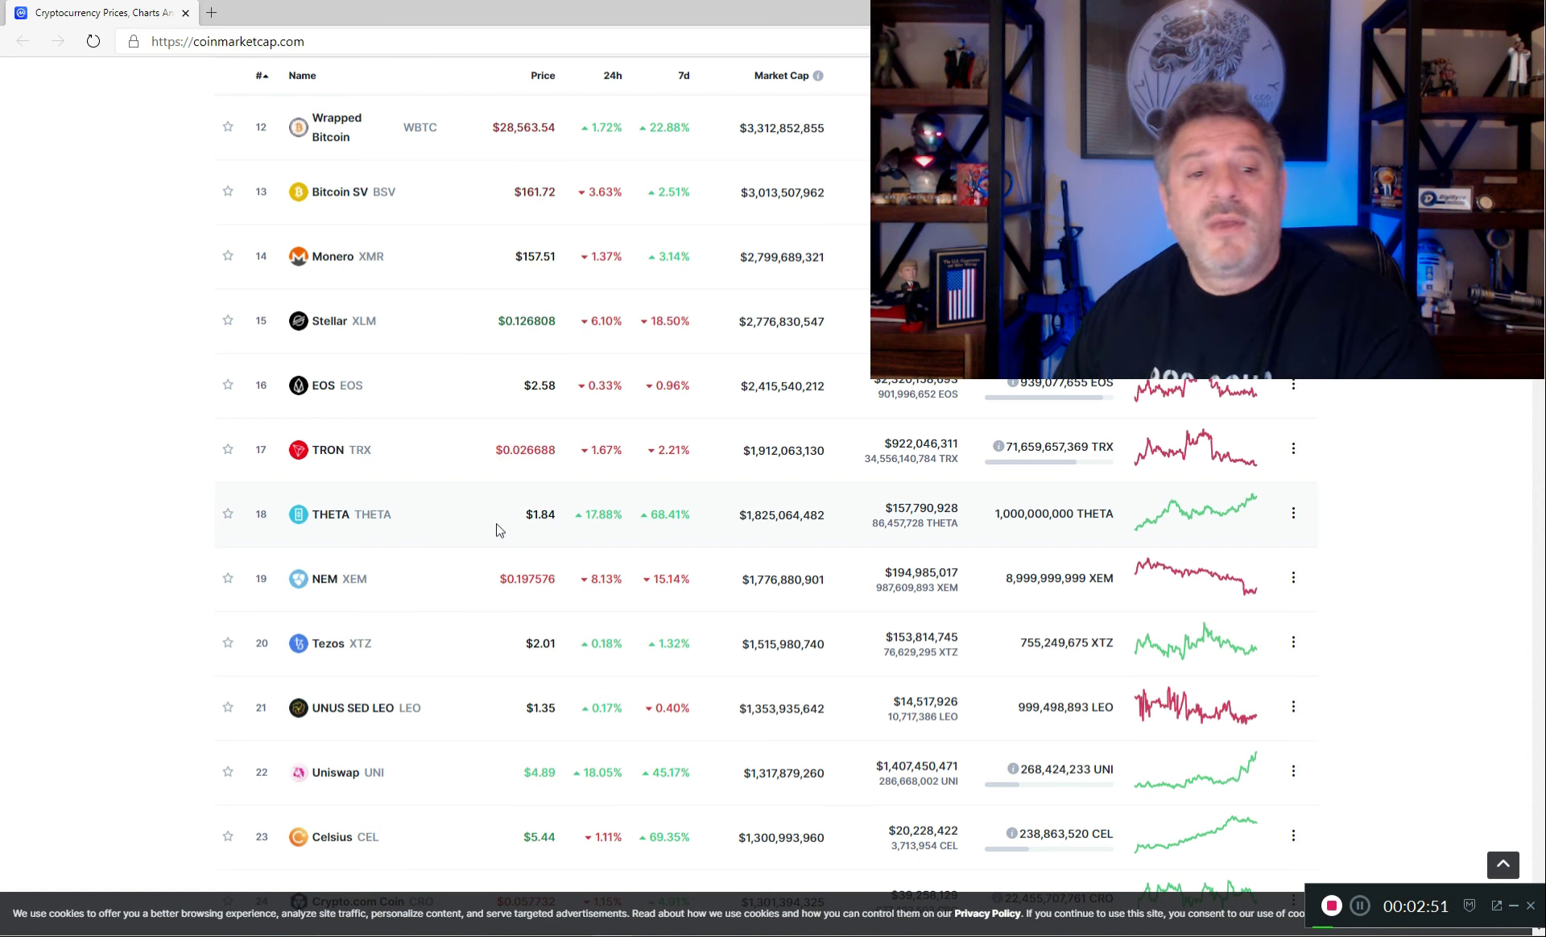
Highlight THETA's $1.84 price in the 18th-ranked row of the table.
drag(522, 516, 566, 520)
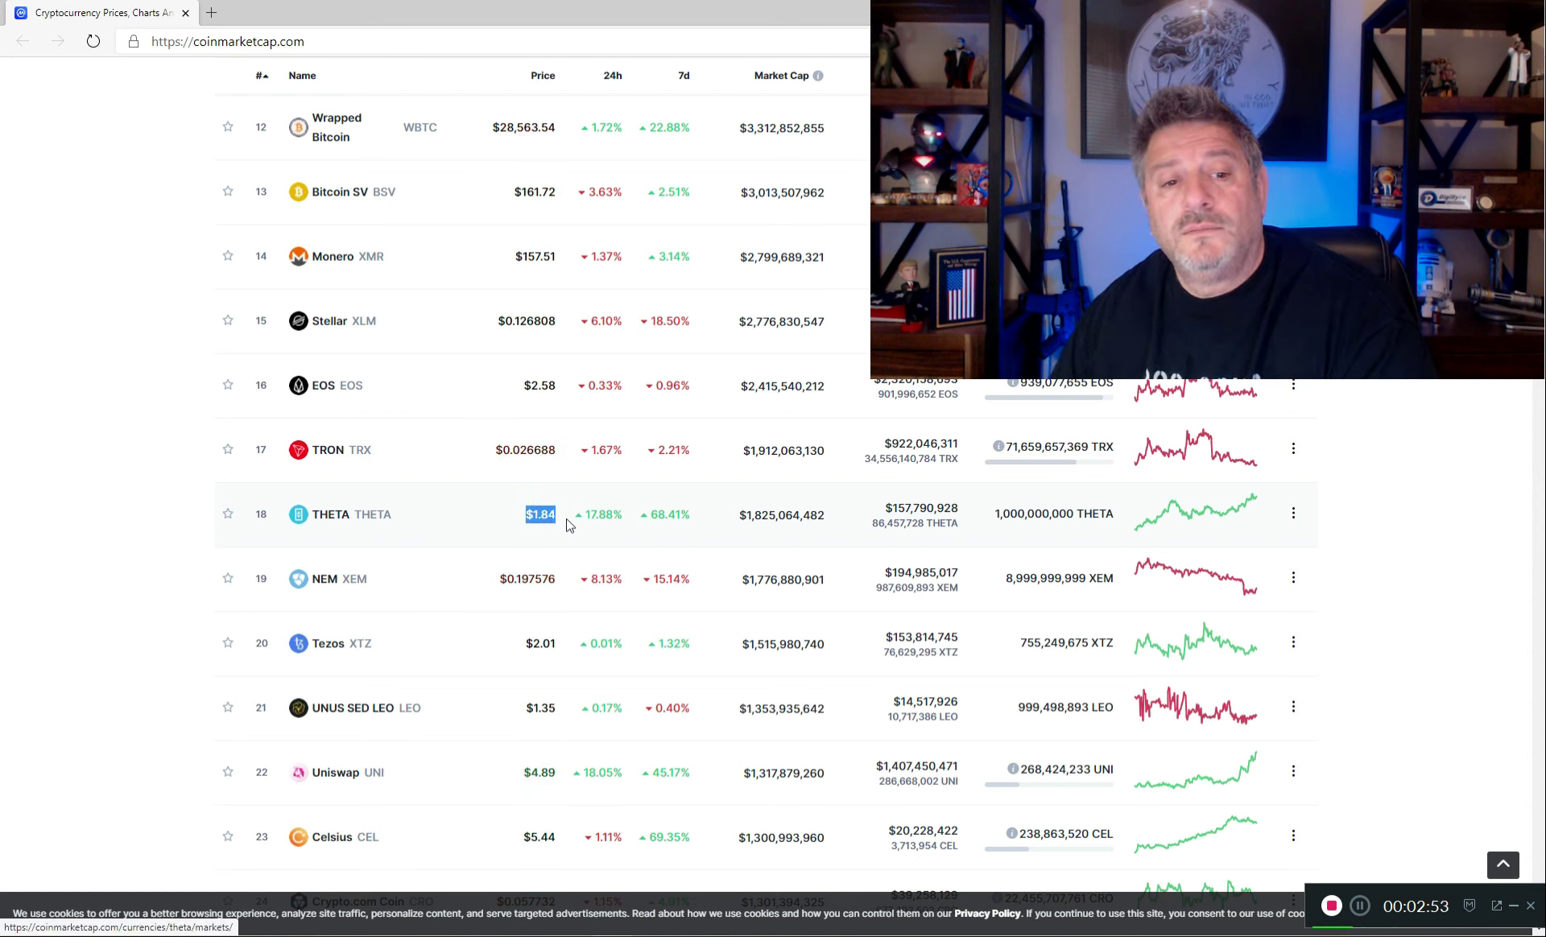